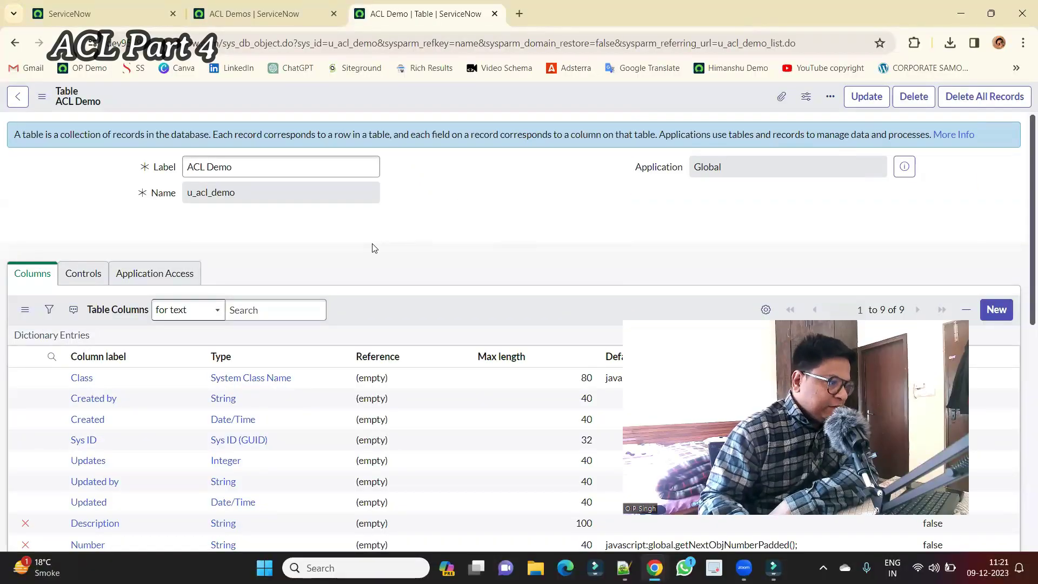
Confirm ACL Demo has an empty Access Controls list and 4 records, then return to the main tab
scroll(373, 247, "down", 3)
scroll(373, 248, "down", 6)
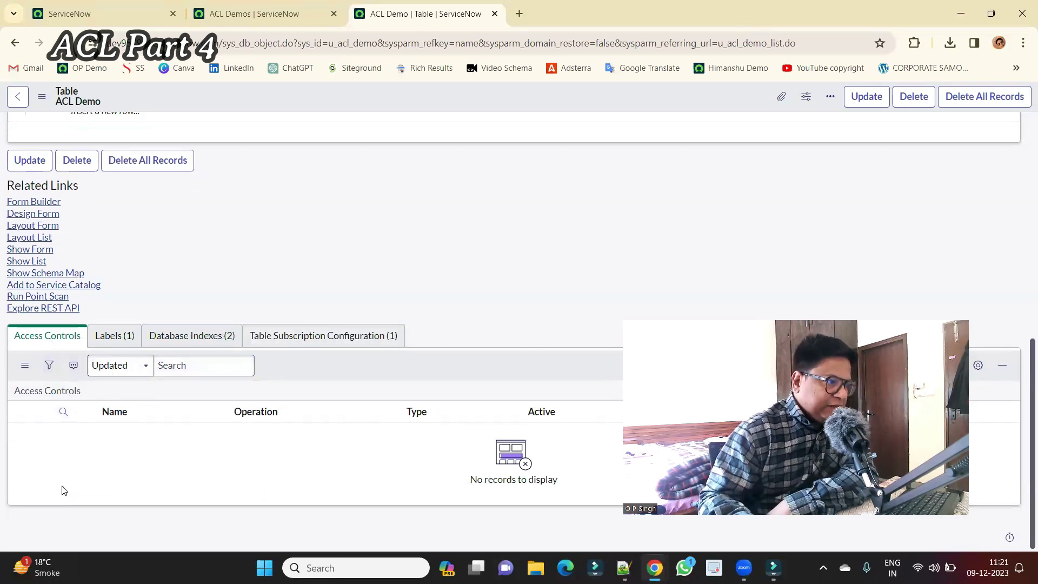
scroll(63, 490, "up", 10)
double_click(224, 160)
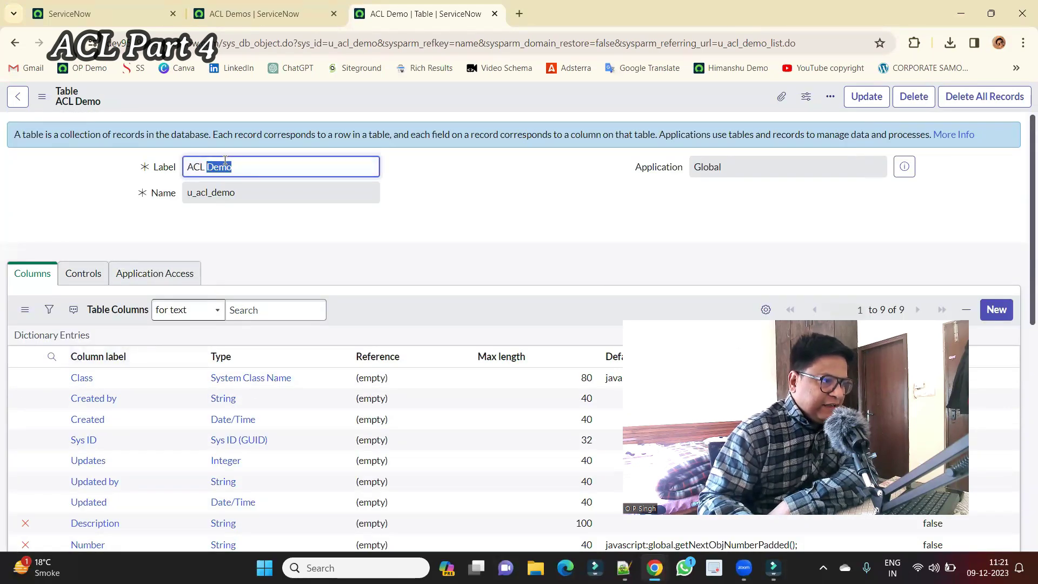
triple_click(225, 160)
left_click(470, 198)
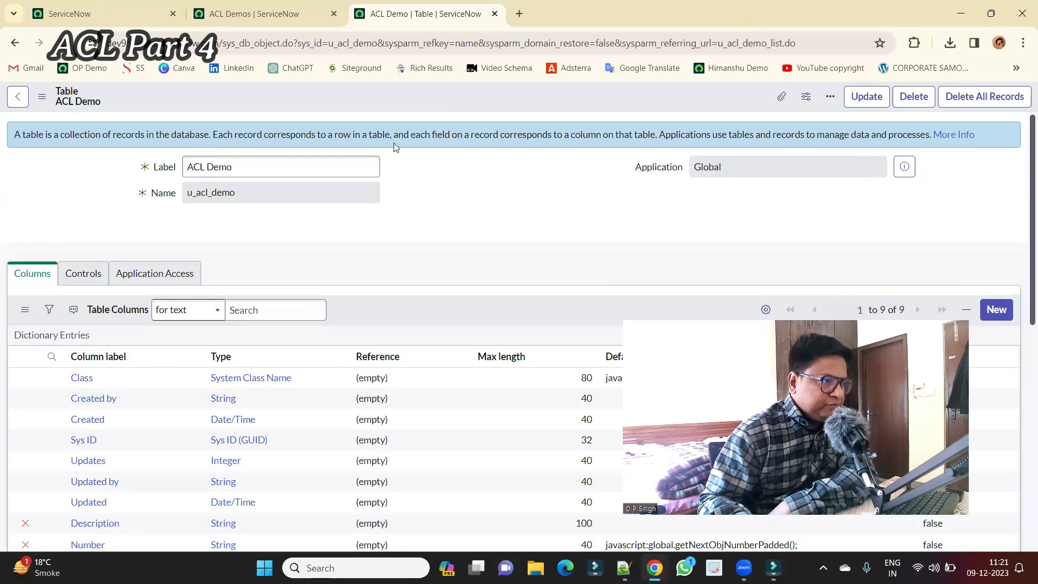
left_click(248, 18)
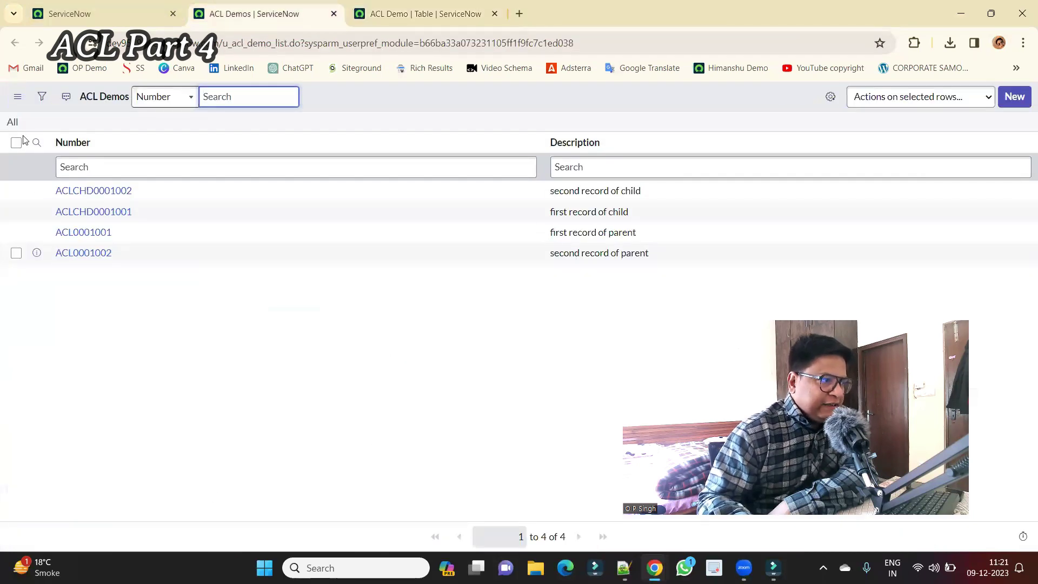
left_click(80, 24)
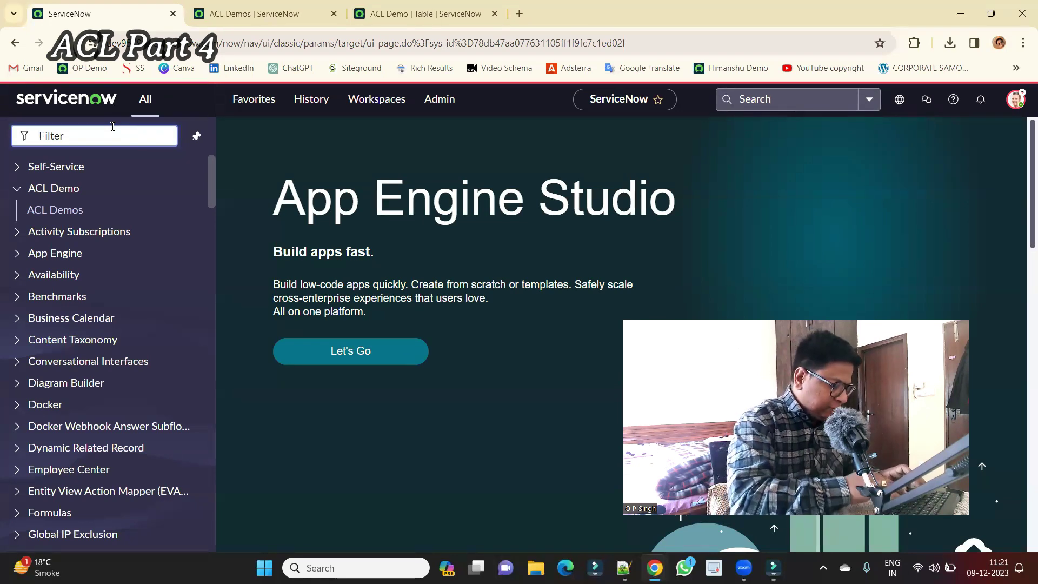
Filter the navigator for 'debug', turn on Debug Security, and close the Script Debugger window
type("debug")
scroll(111, 372, "down", 10)
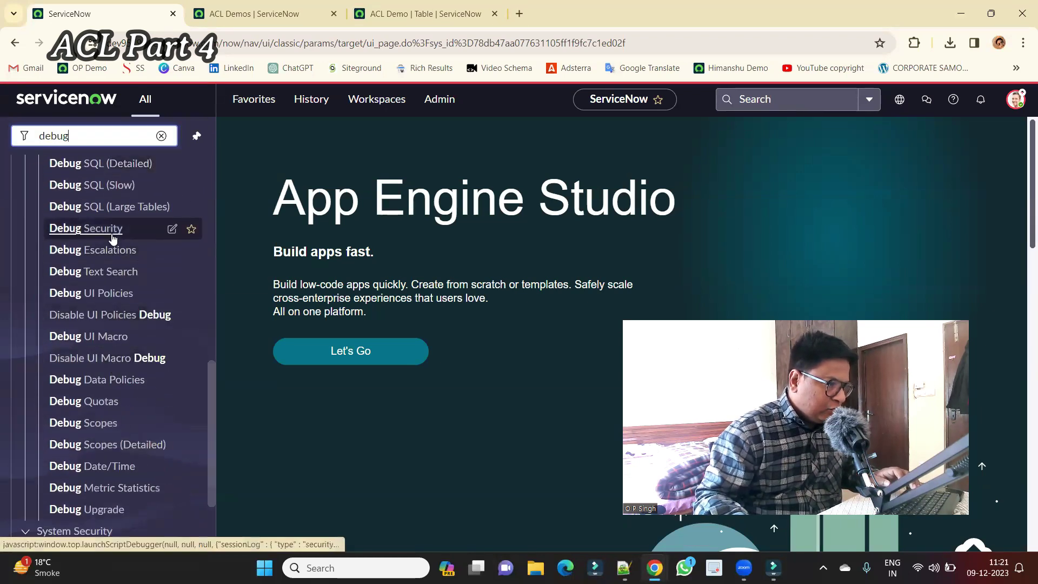
left_click(111, 234)
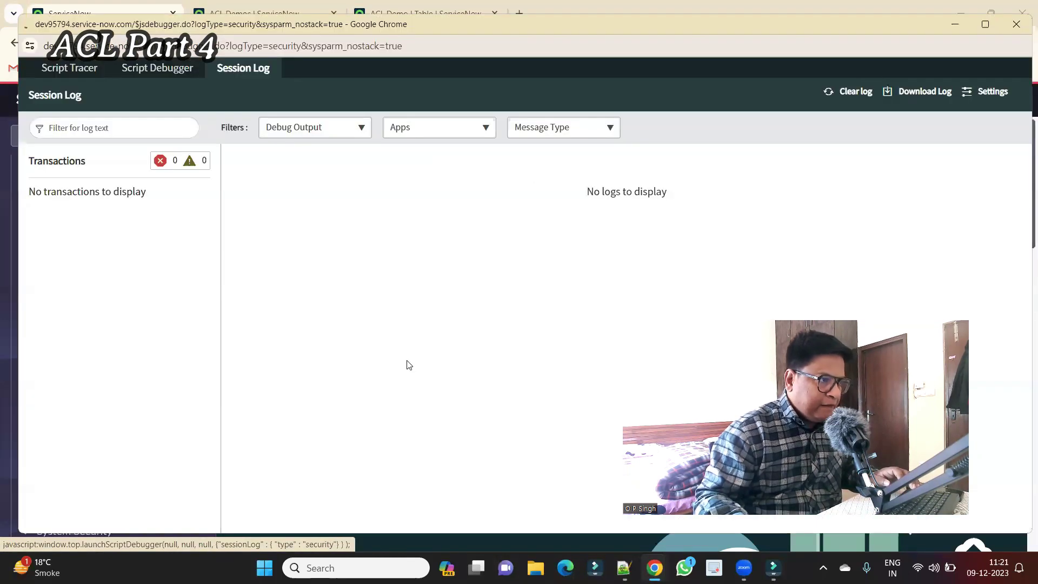
left_click(1016, 24)
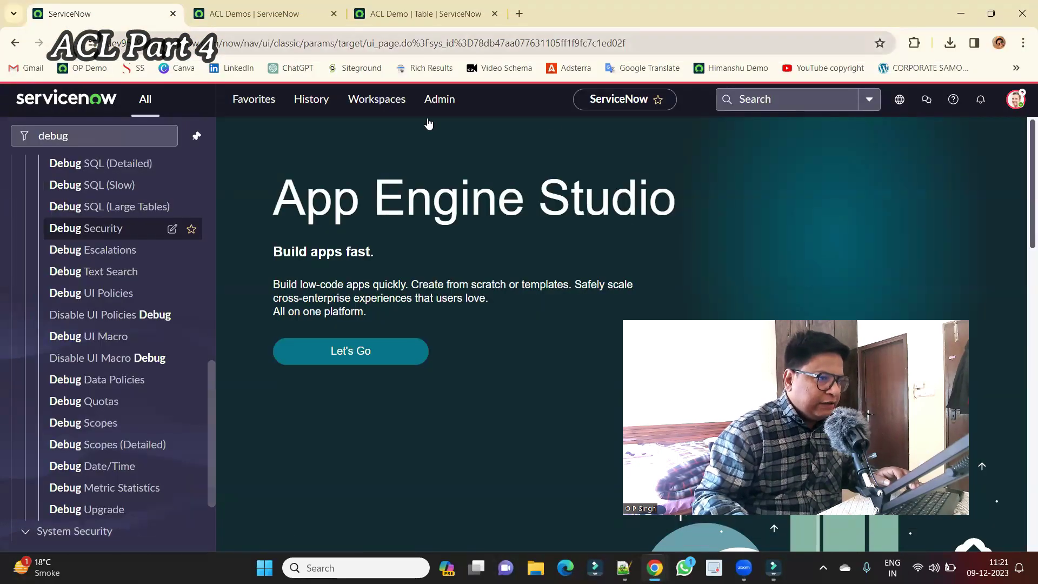
left_click(1017, 105)
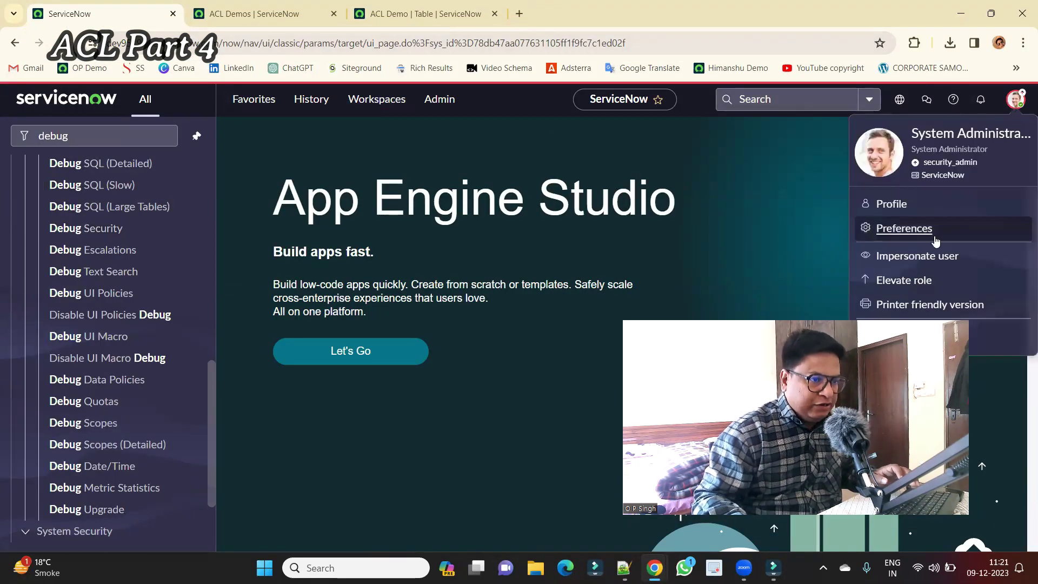
Impersonate a recent demo user and reload the ACL Demos list to see the access-denied message
left_click(919, 255)
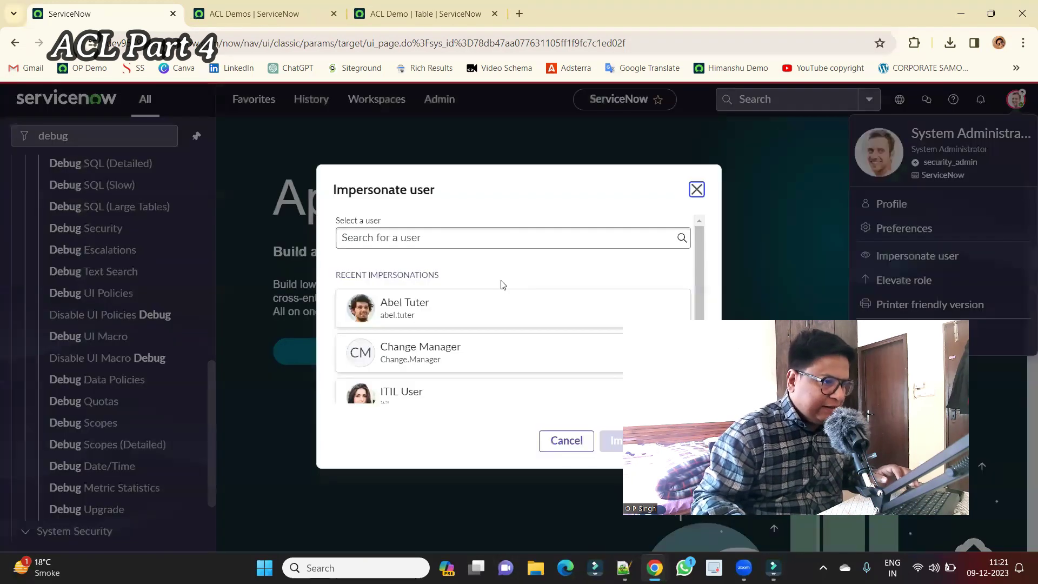
left_click(620, 449)
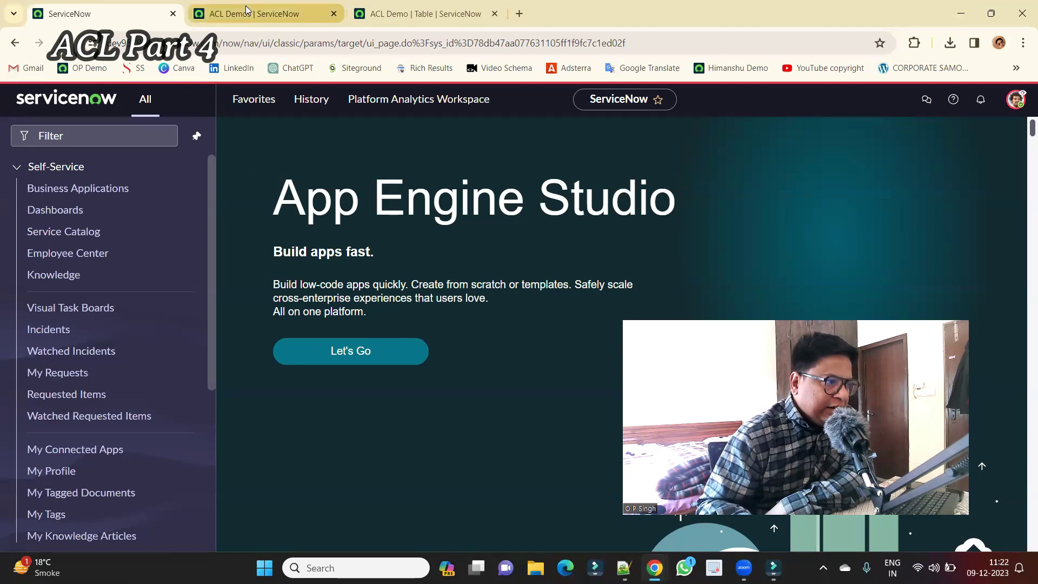
left_click(249, 13)
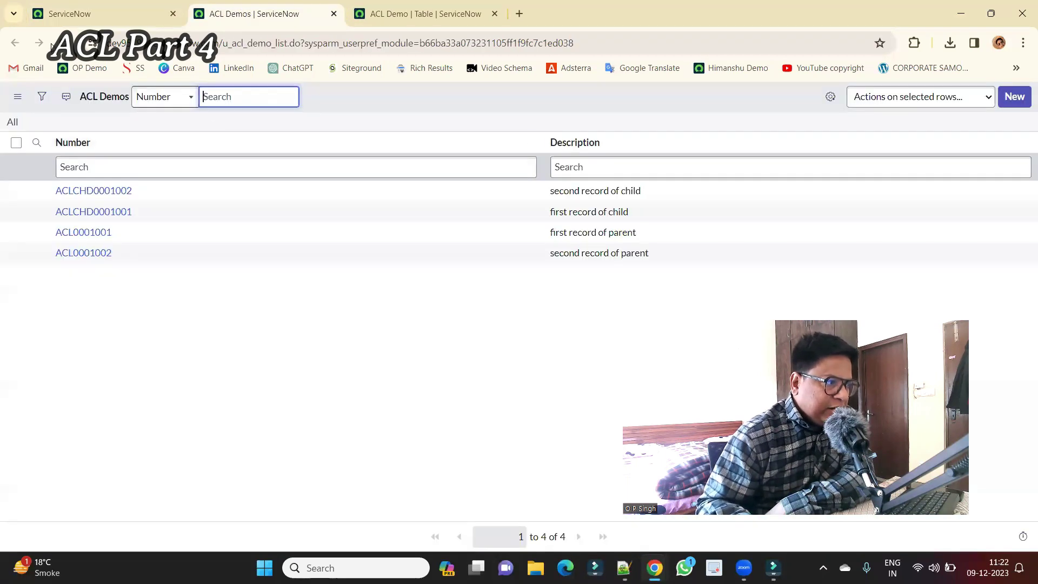
left_click(59, 43)
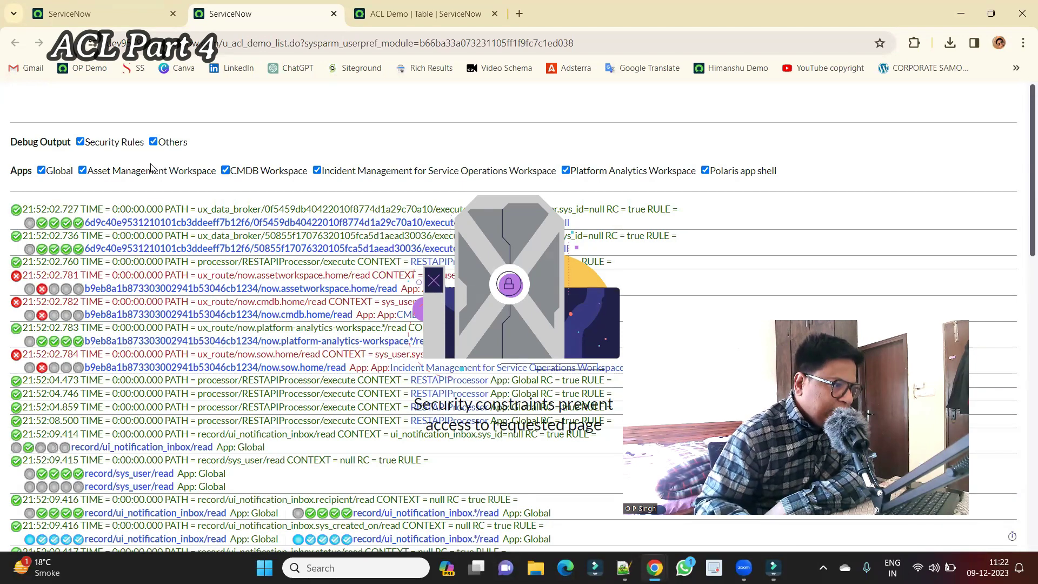
Limit the debug output to Global security rules, hiding Others and all other app filters
left_click(154, 141)
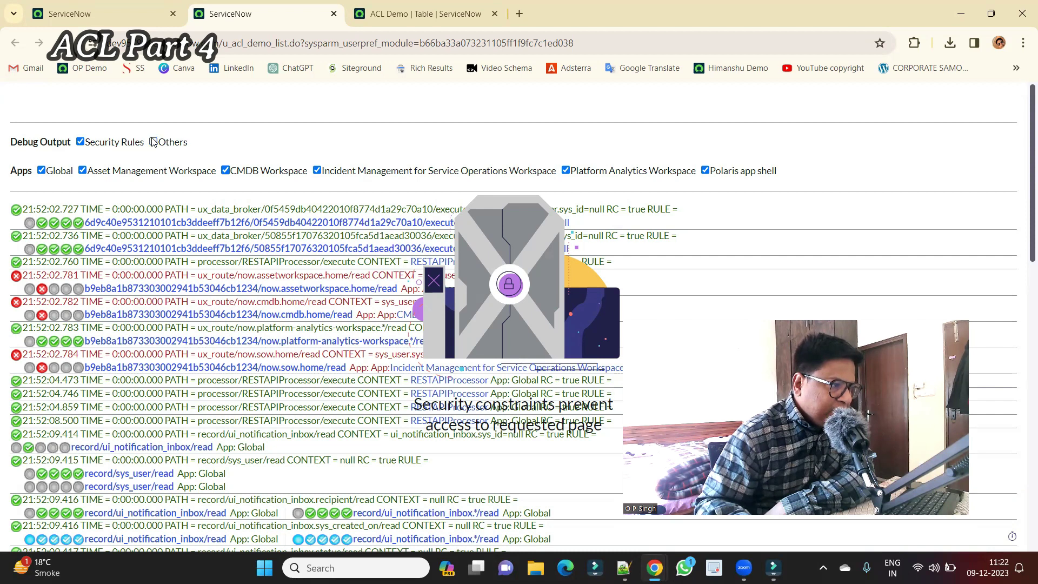
left_click(82, 170)
left_click(225, 171)
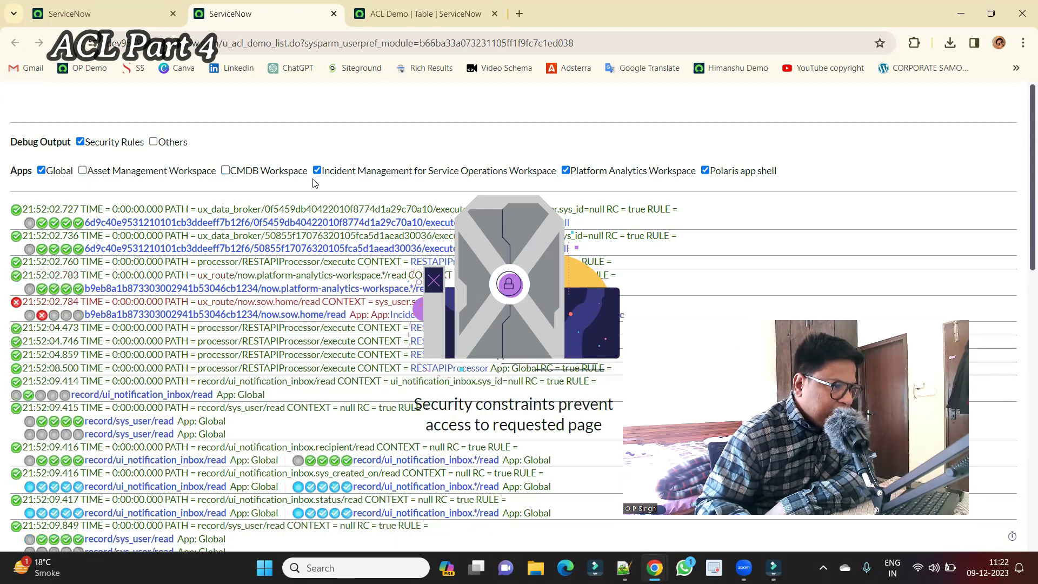
left_click(317, 170)
left_click(565, 171)
left_click(704, 170)
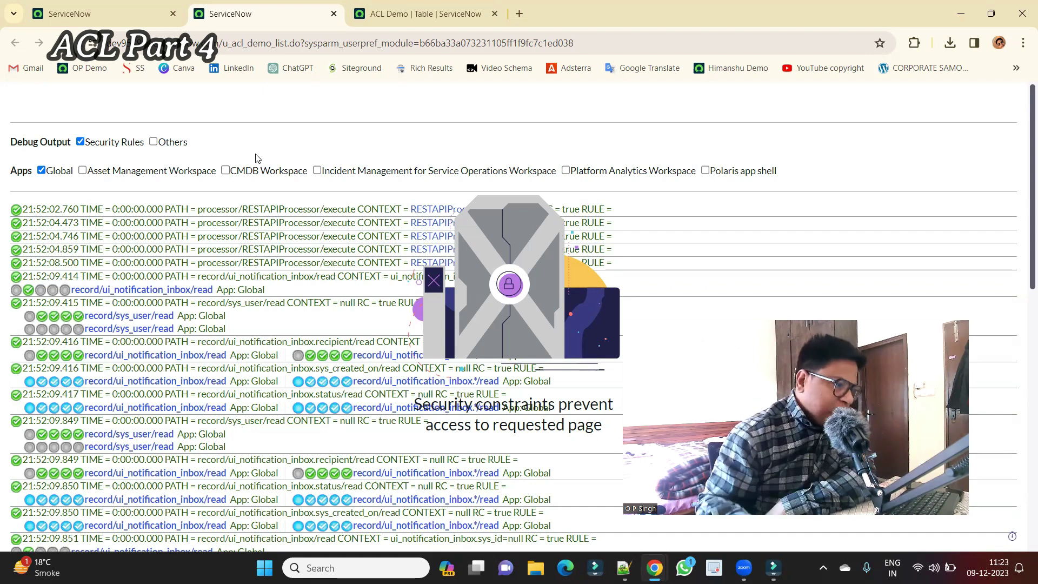
Find the failing u_acl_demo read checks and open the record/*/read rule in a new tab
scroll(237, 219, "down", 7)
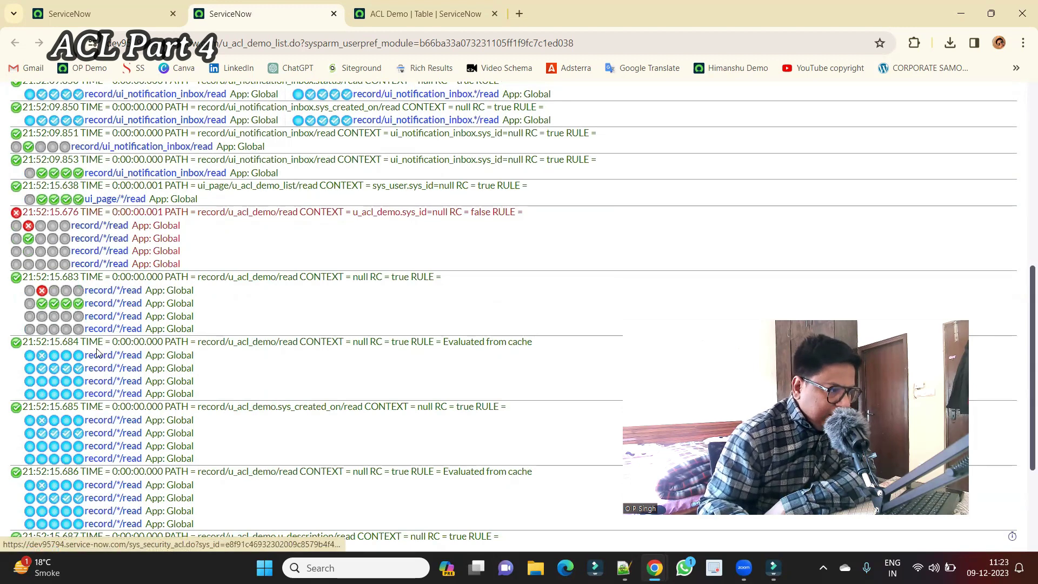
scroll(98, 332, "down", 3)
scroll(110, 444, "up", 5)
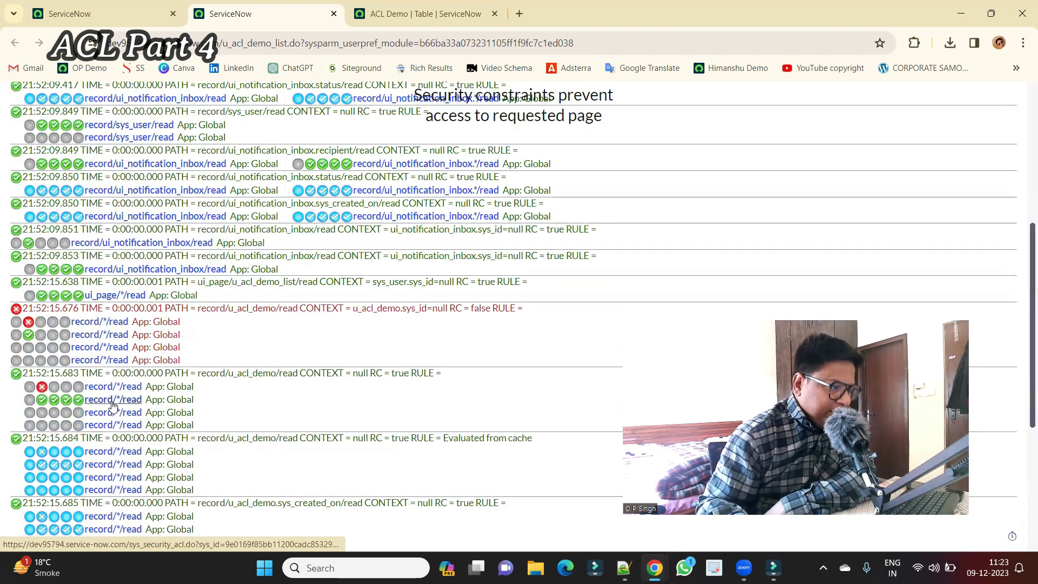
left_click(112, 400, "ctrl")
scroll(123, 276, "up", 2)
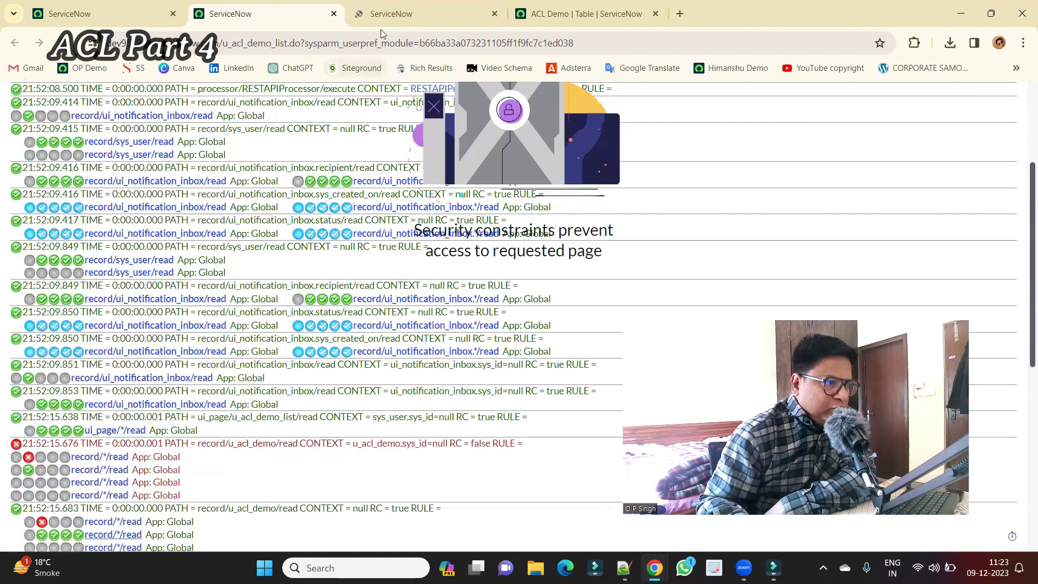
End impersonation, elevate to security_admin, and review the record/*/read ACL description
left_click(393, 14)
left_click(106, 22)
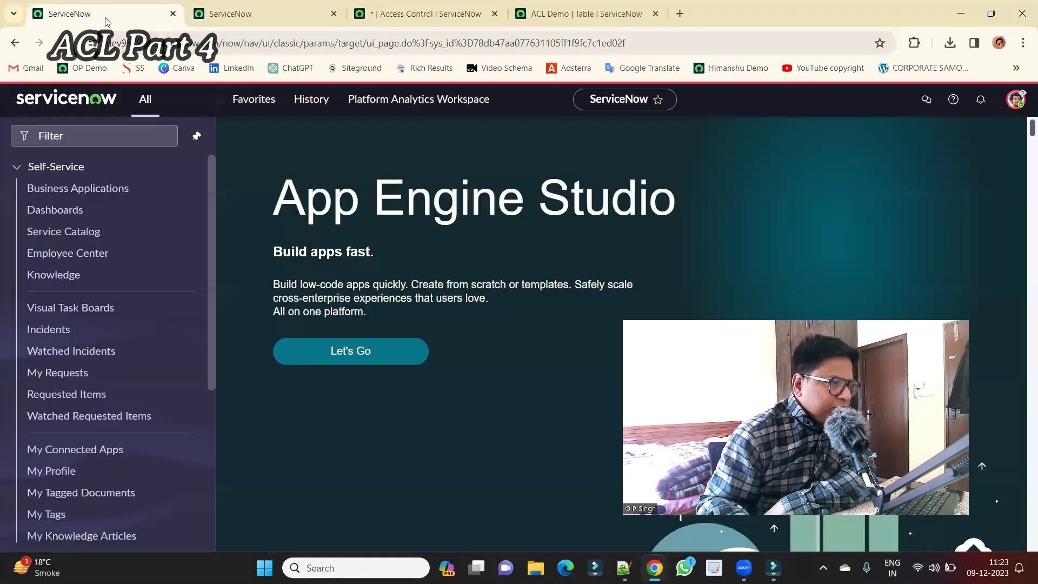
left_click(1016, 99)
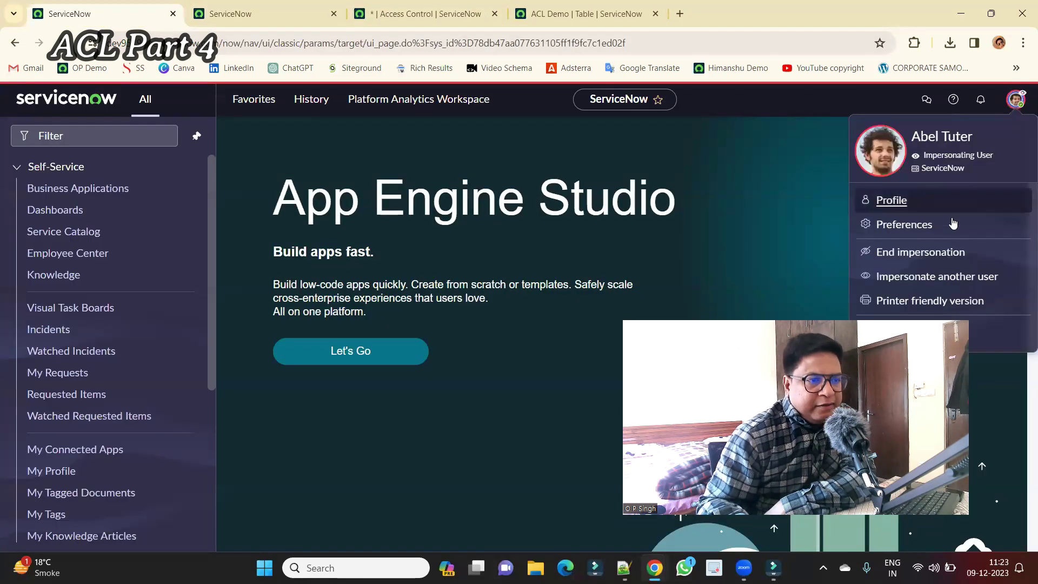
left_click(919, 252)
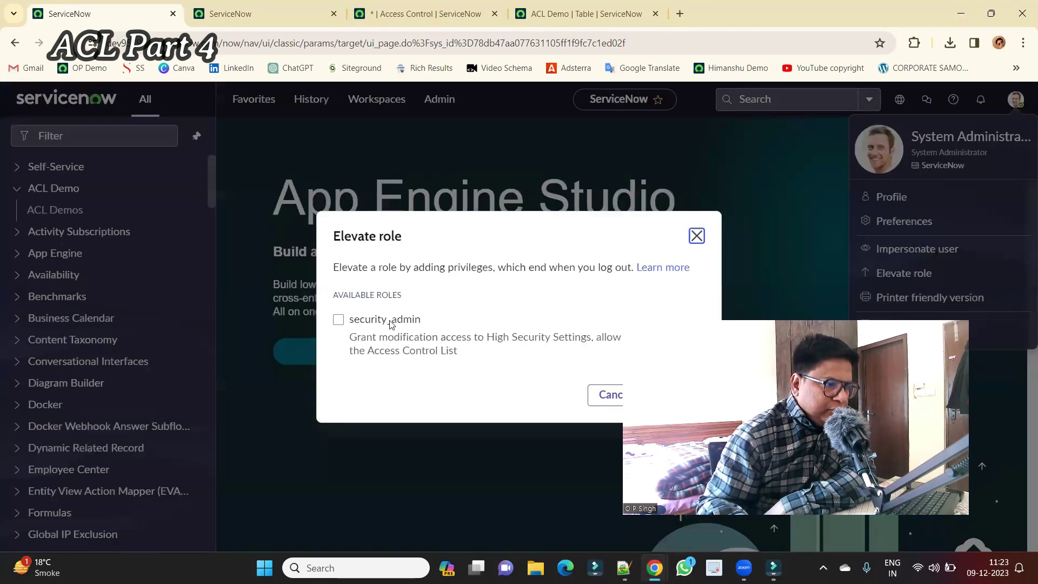
left_click(392, 323)
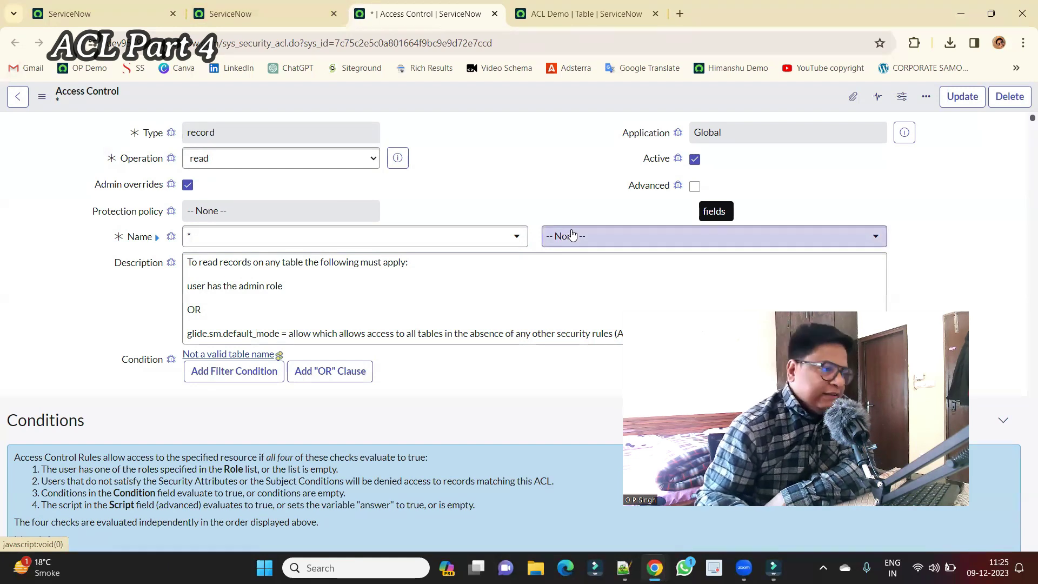
left_click(719, 274)
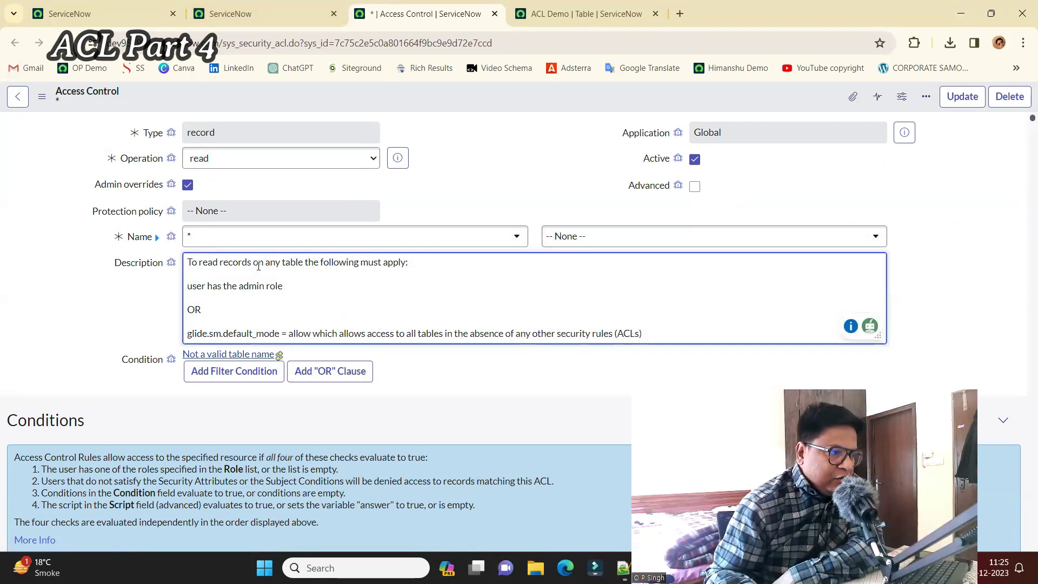
left_click_drag(259, 266, 409, 265)
left_click(409, 264)
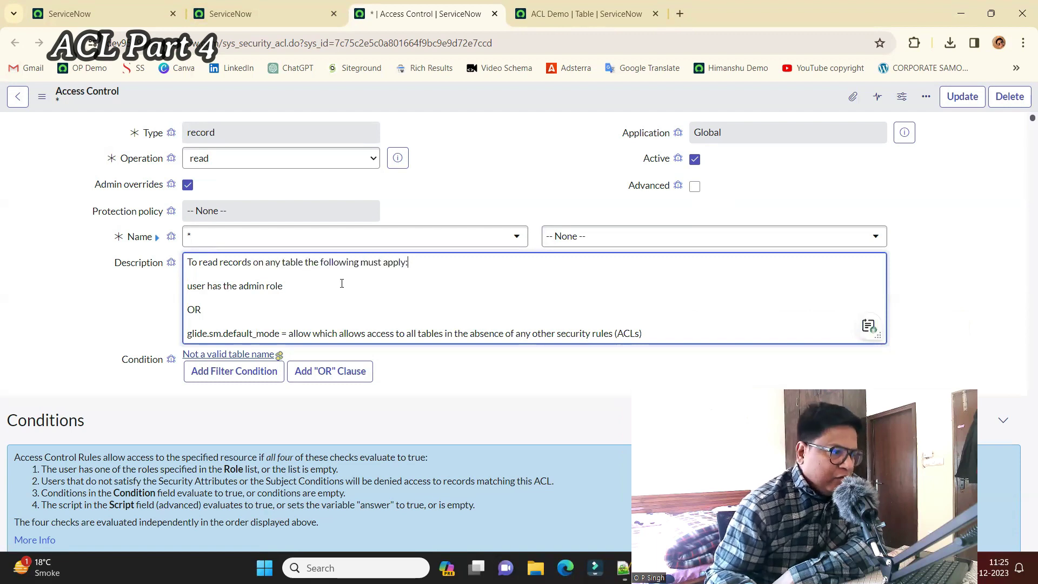
key("shift+Home")
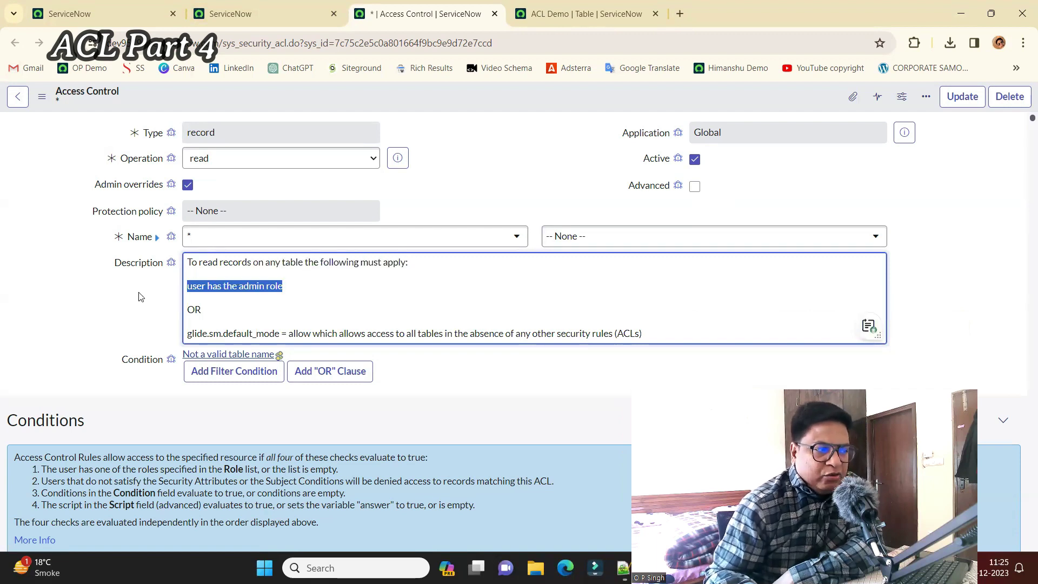
left_click_drag(202, 334, 657, 331)
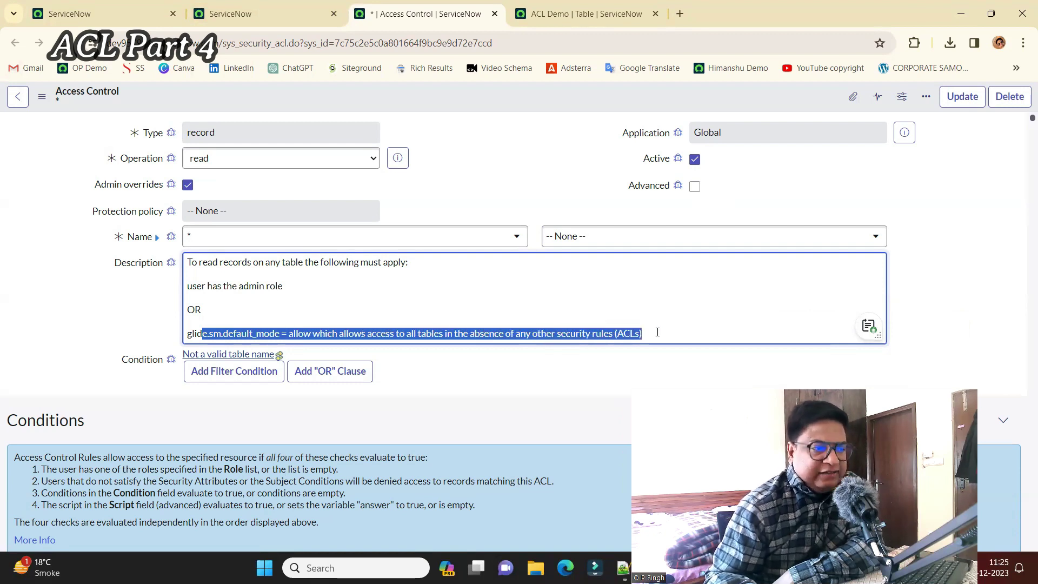
left_click(659, 332)
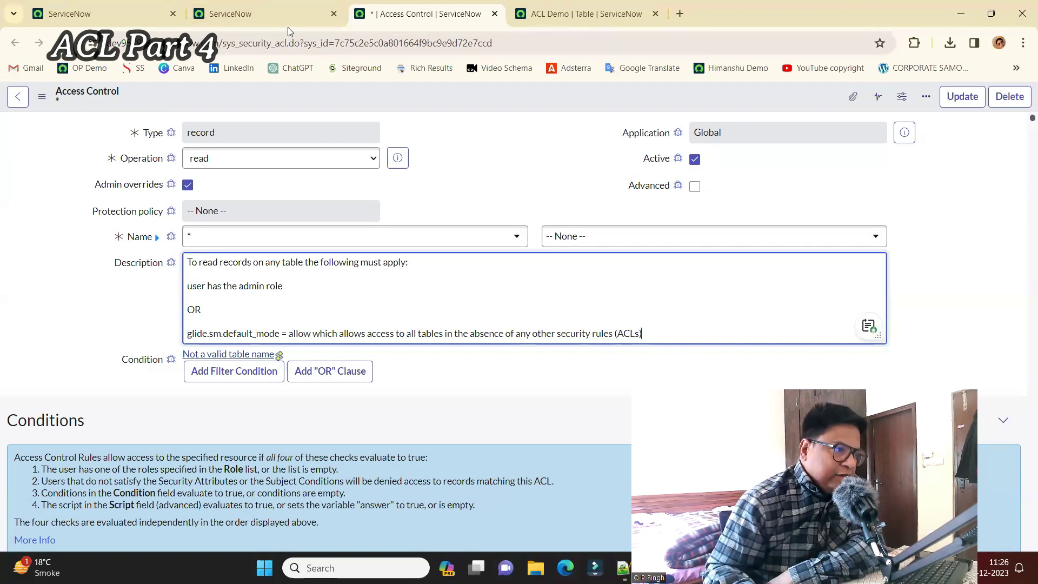
Copy glide.sm.default_mode from the read ACL description into the System Properties Name search
left_click(590, 11)
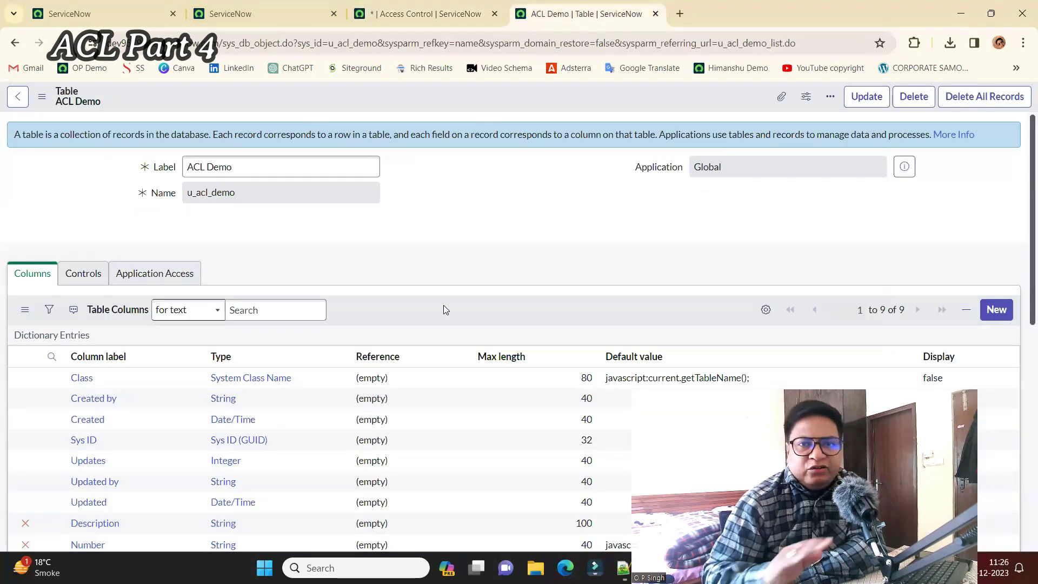
left_click(421, 13)
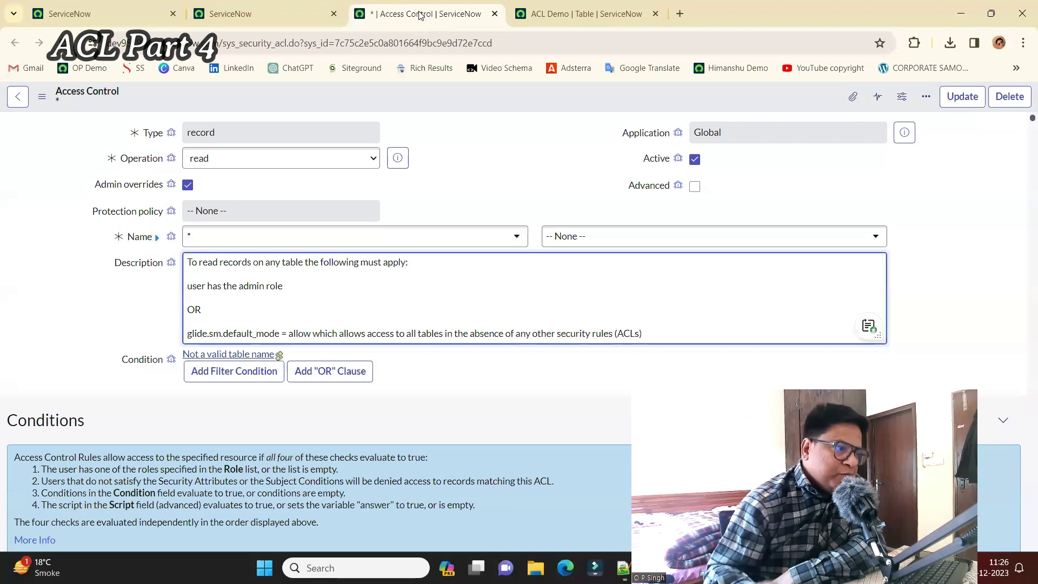
scroll(414, 214, "down", 5)
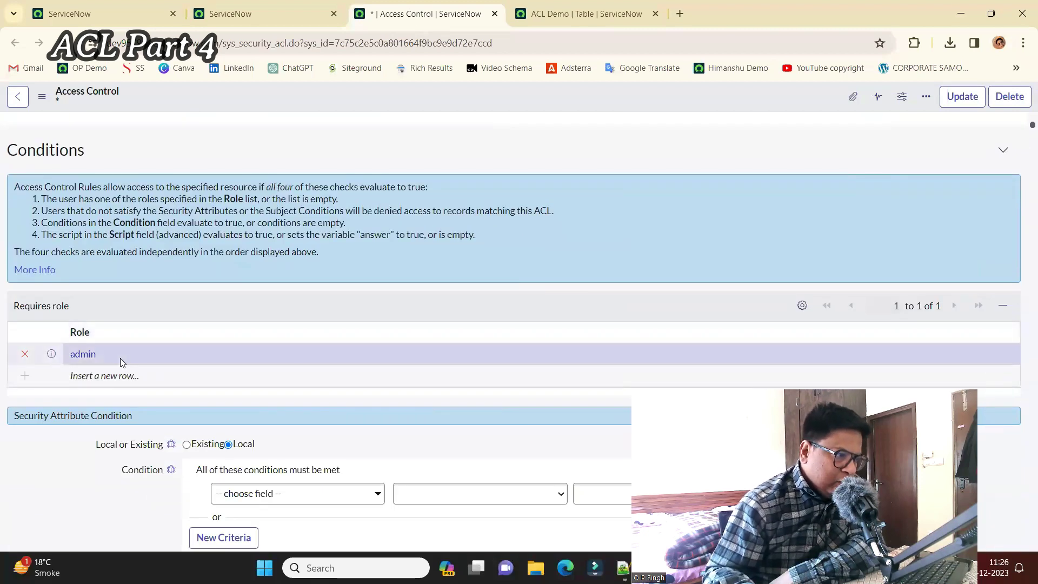
left_click_drag(120, 358, 79, 360)
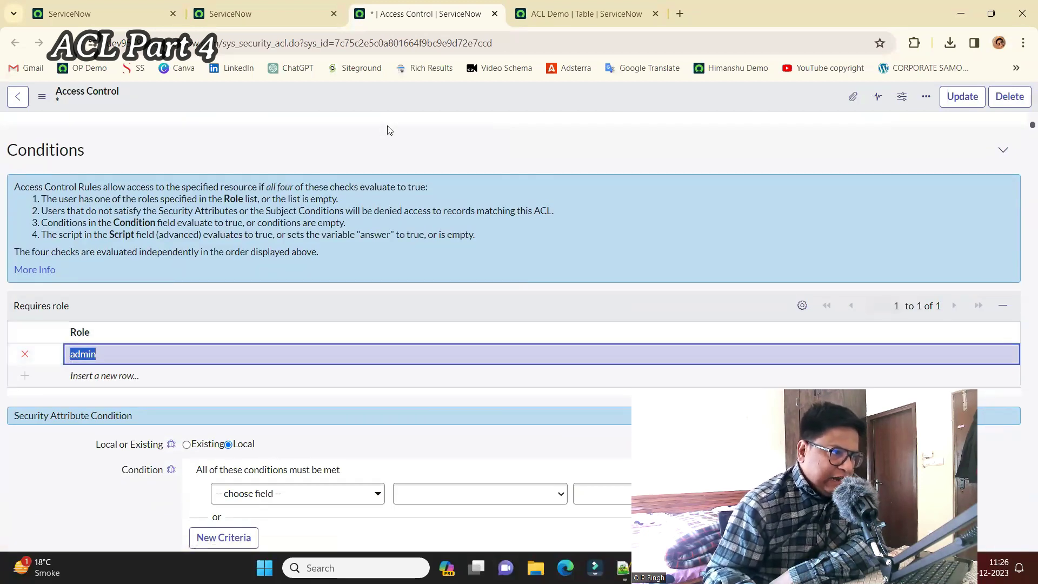
scroll(208, 332, "up", 5)
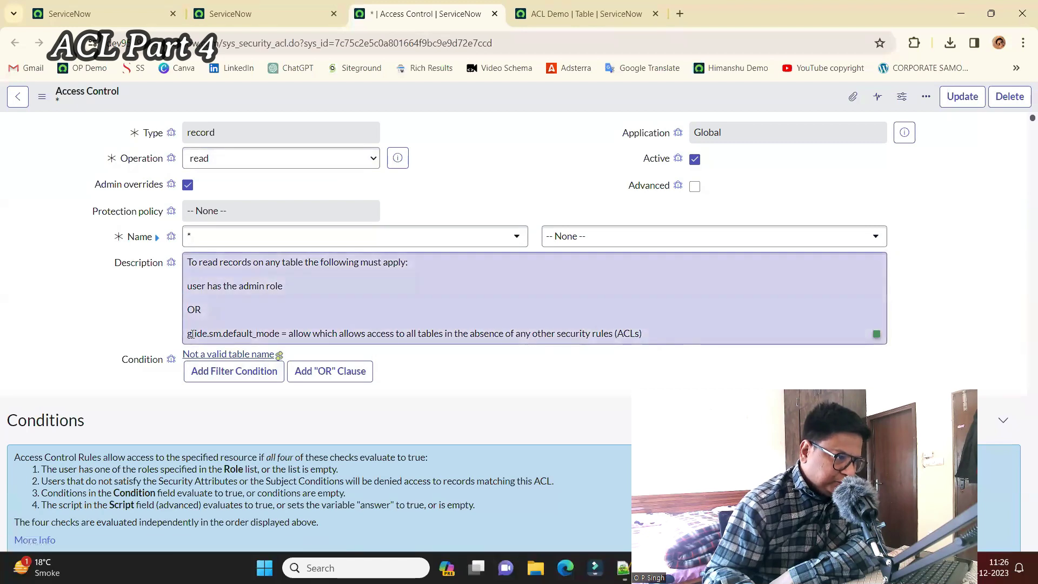
double_click(207, 332)
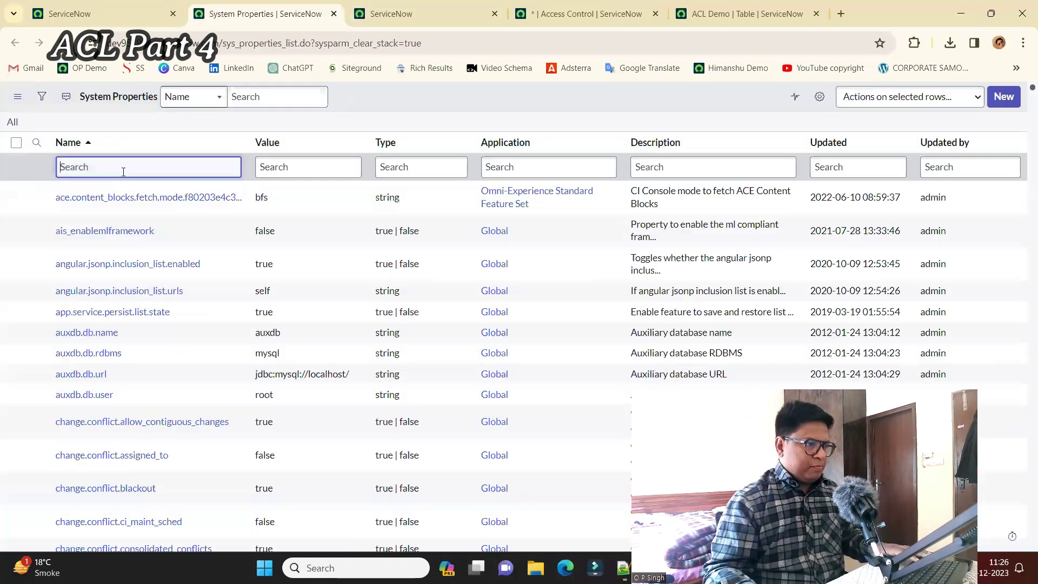
type("glide.sm.default_mode")
Filter System Properties to glide.sm.default_mode and open its property record
key("Return")
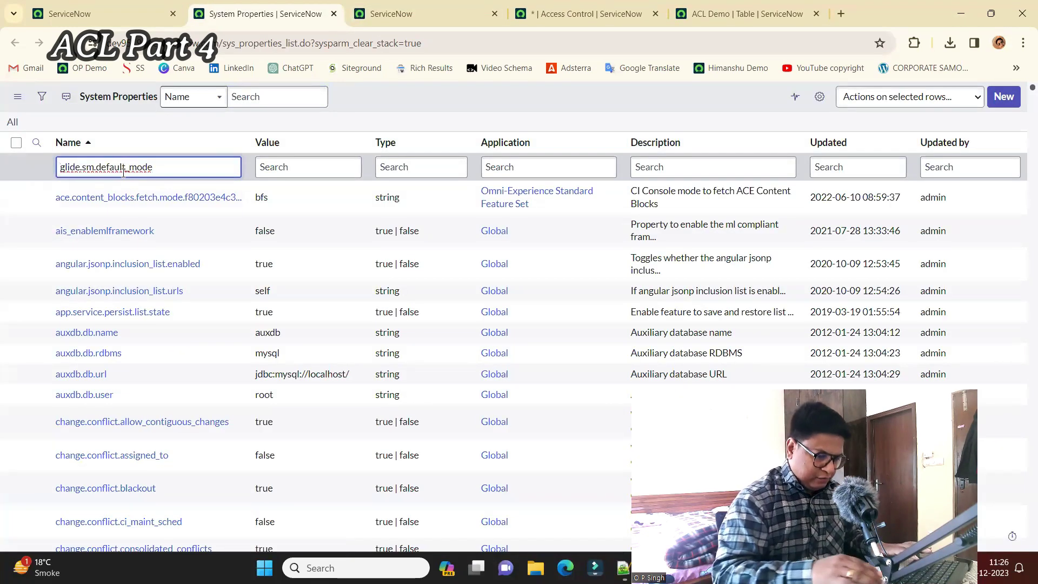
left_click(122, 164)
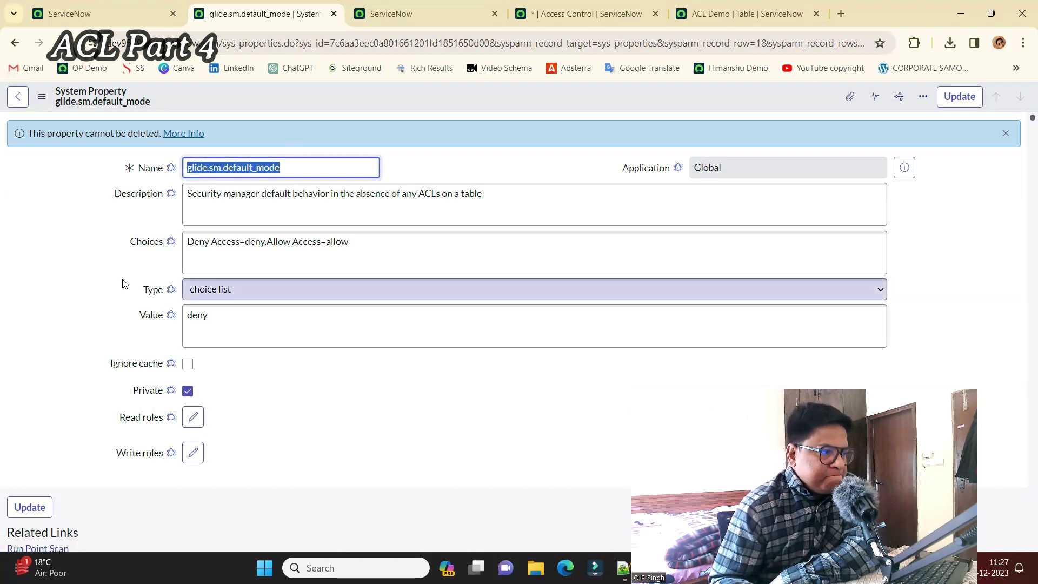
left_click_drag(288, 196, 488, 193)
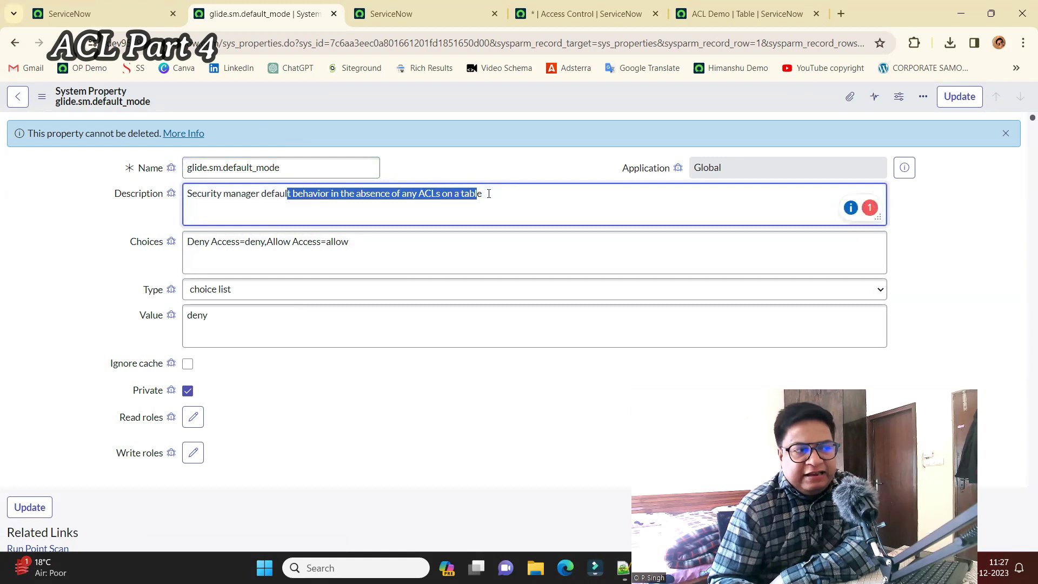
left_click(489, 193)
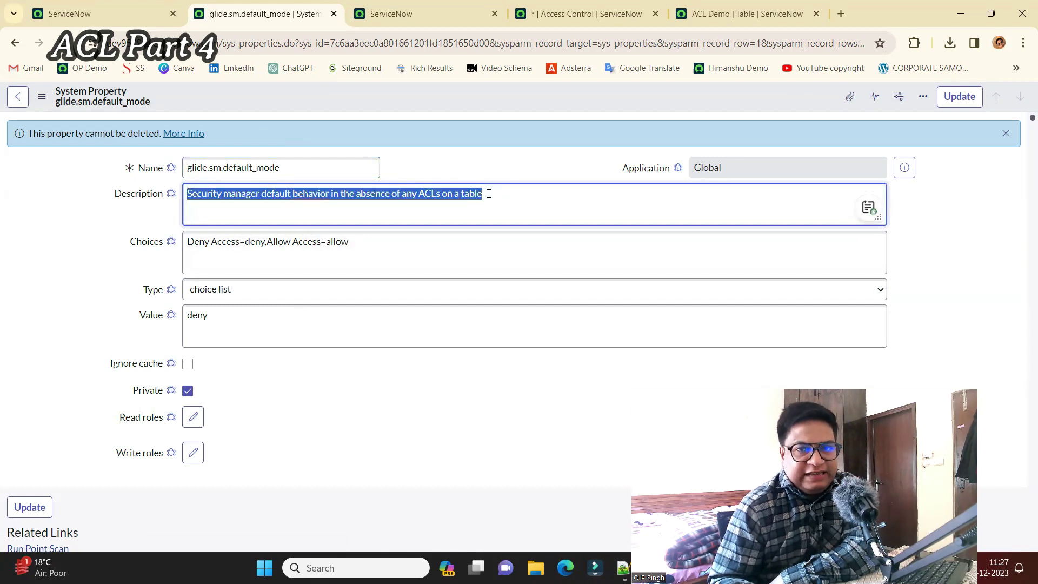
Replace the property's Value 'deny' with 'allow'
left_click(220, 318)
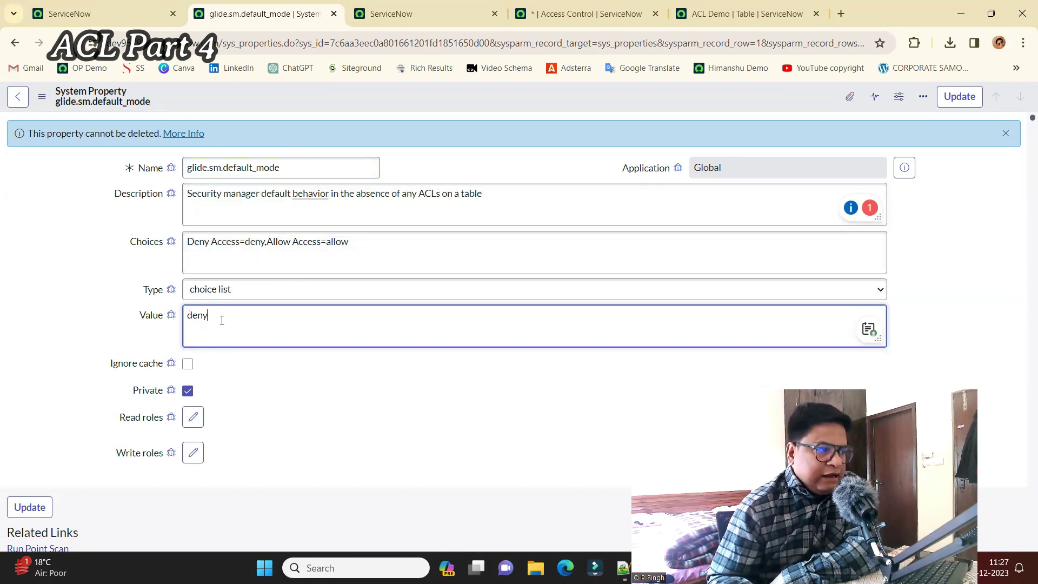
double_click(221, 319)
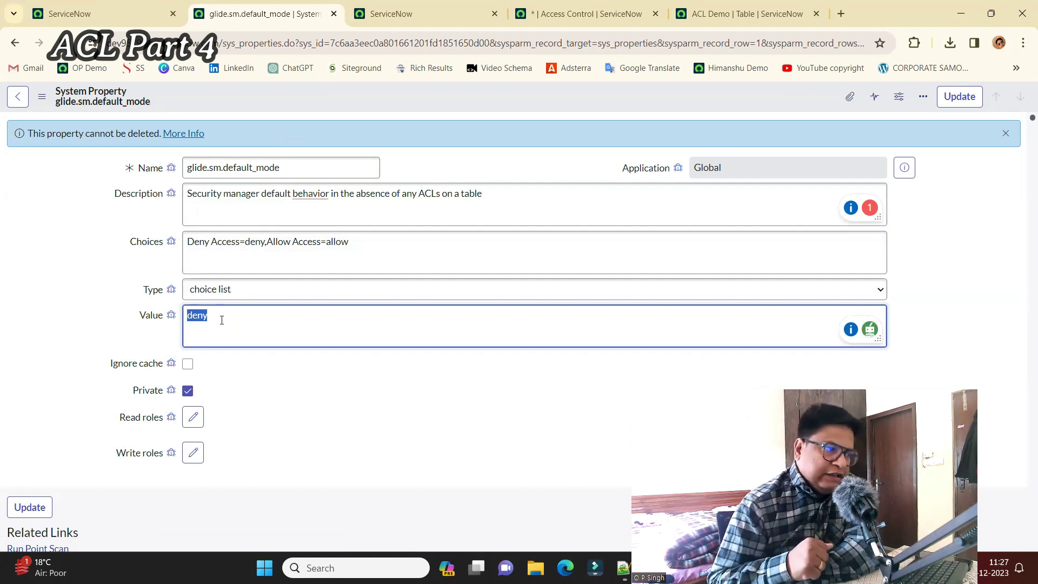
type("AL")
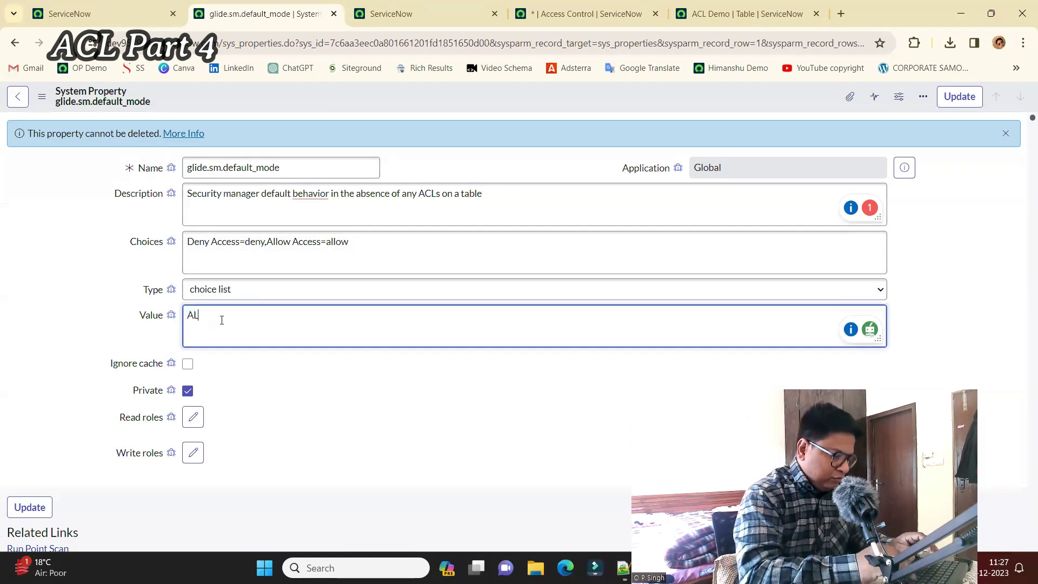
type("LOW")
key("ctrl+a")
Enter lowercase 'allow' and save; the unsafe property value error keeps the Value at deny
type("allow")
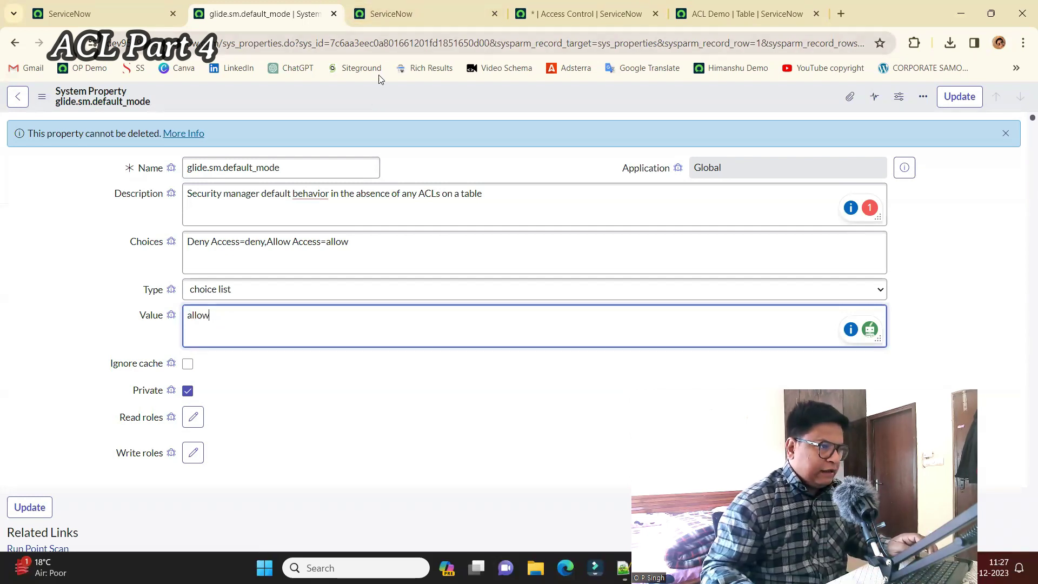
right_click(371, 92)
left_click(381, 101)
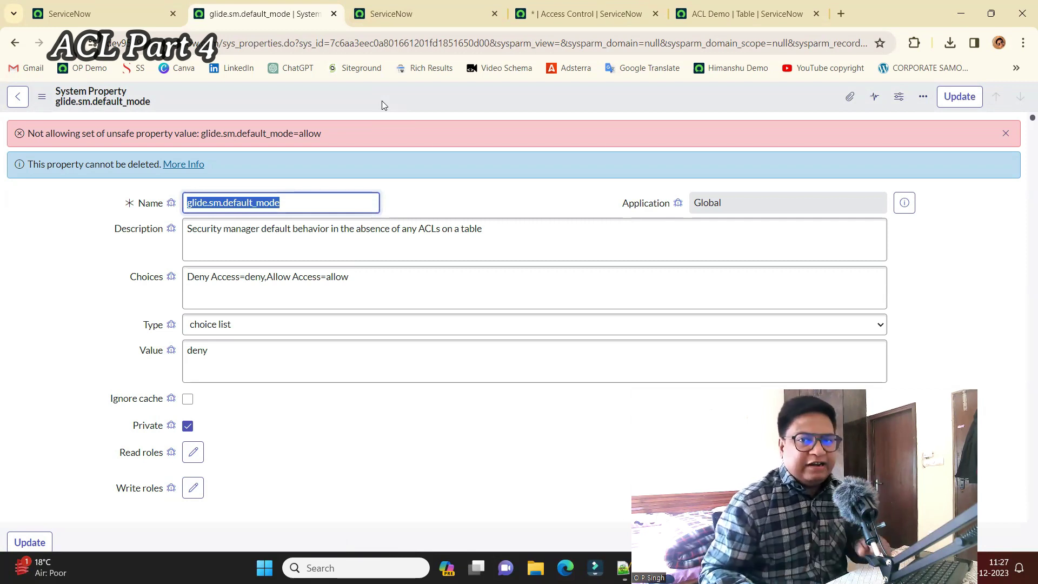
left_click(251, 169)
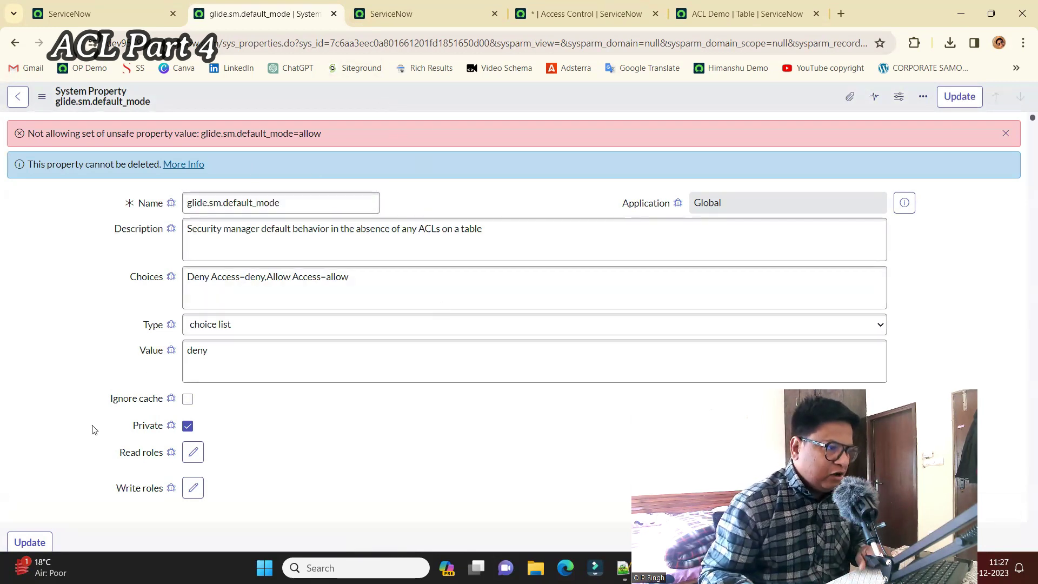